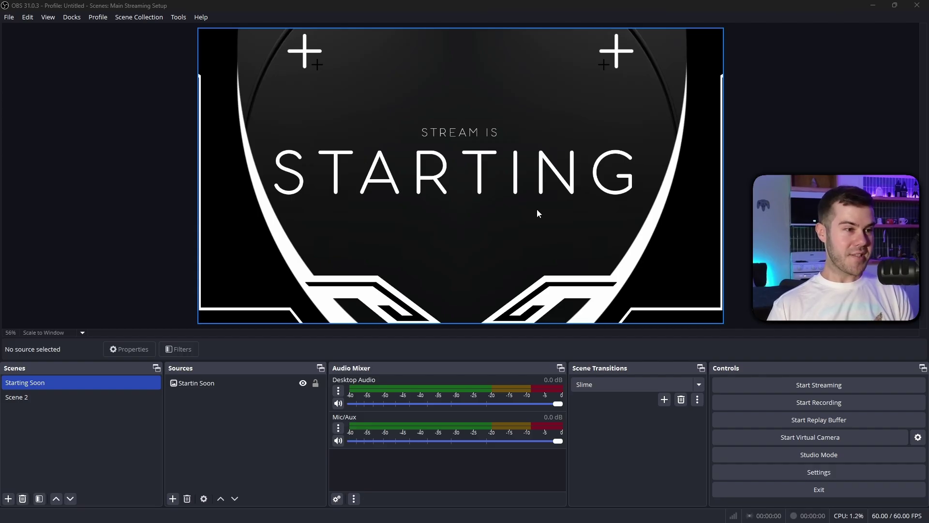
# Step: Add a Video Capture Device source named Webcam to the Starting Soon scene
pyautogui.click(538, 213)
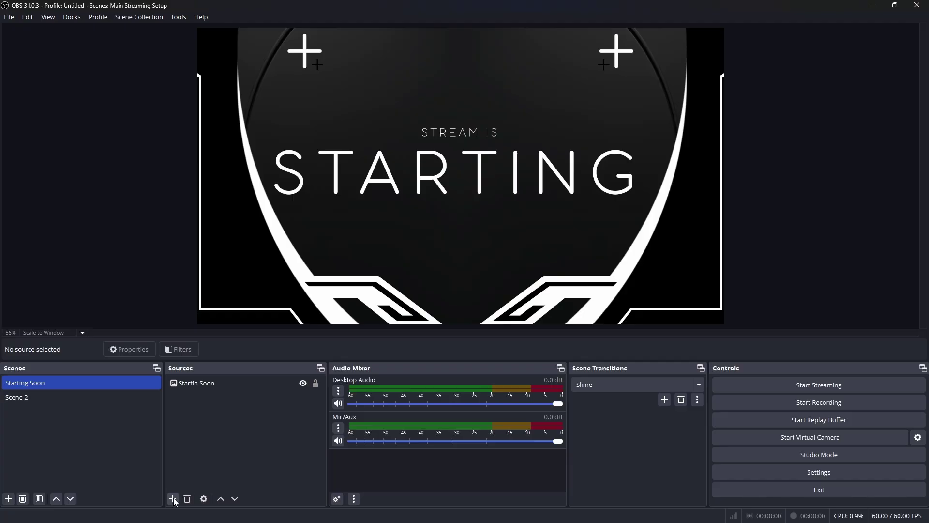
pyautogui.click(173, 498)
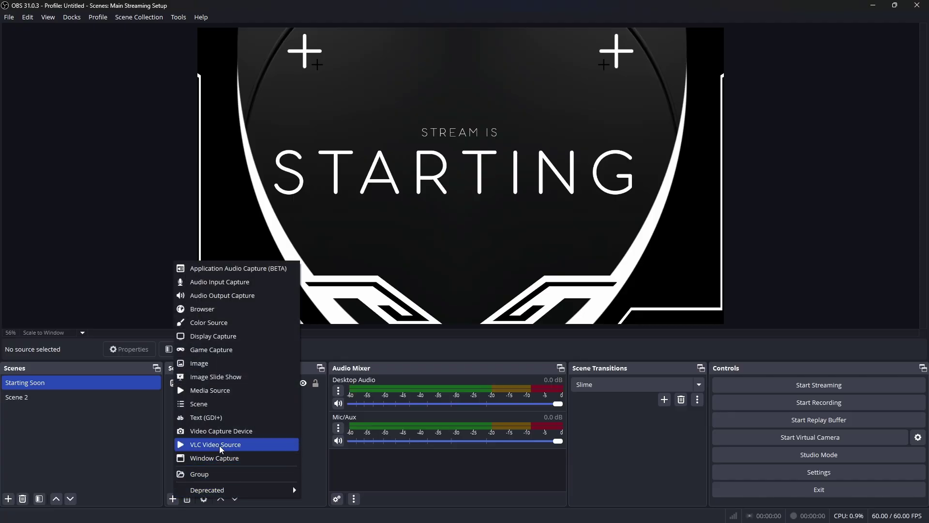
pyautogui.click(224, 431)
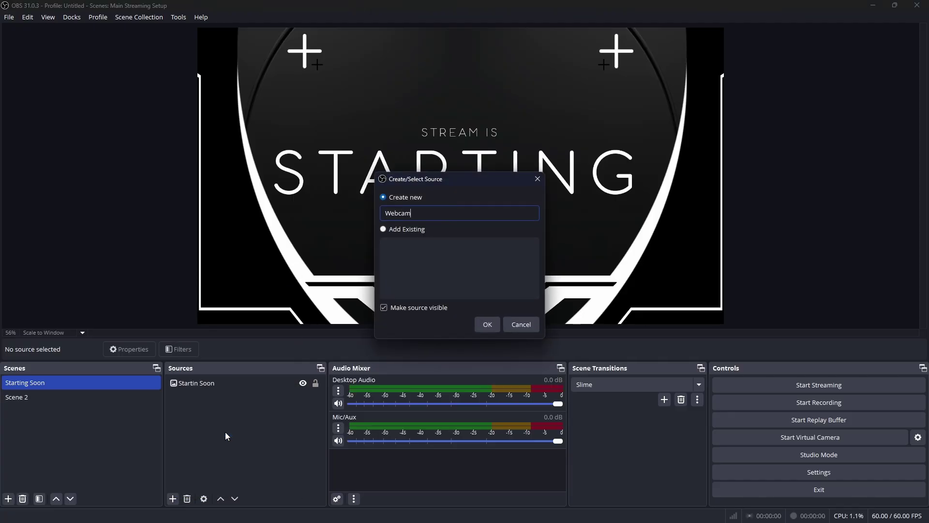
pyautogui.click(495, 328)
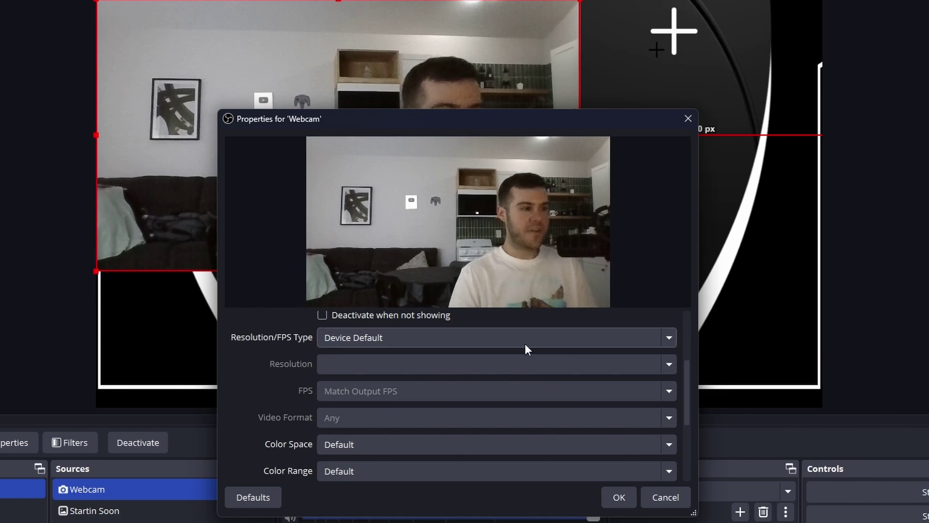
# Step: Set the Webcam to a custom 1280x720 resolution at Highest FPS and apply it
pyautogui.click(670, 339)
pyautogui.click(481, 369)
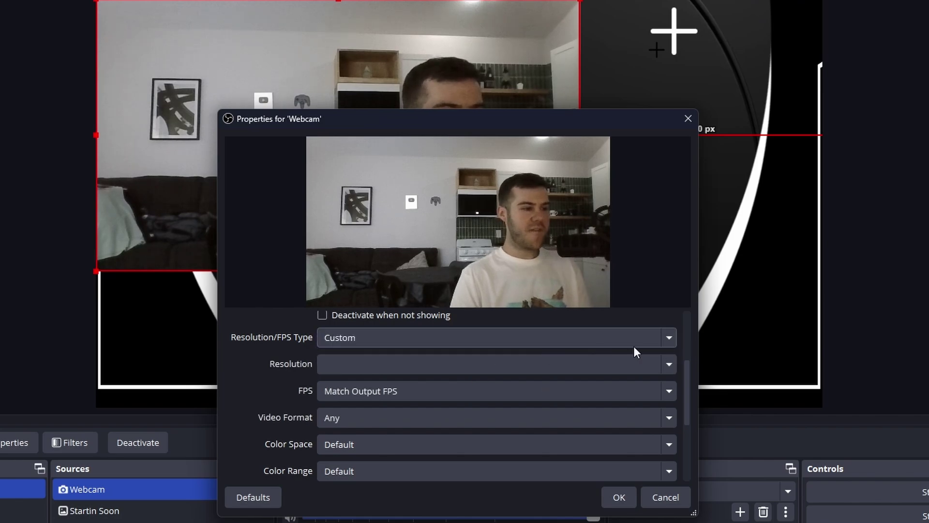
pyautogui.click(658, 371)
pyautogui.click(658, 371)
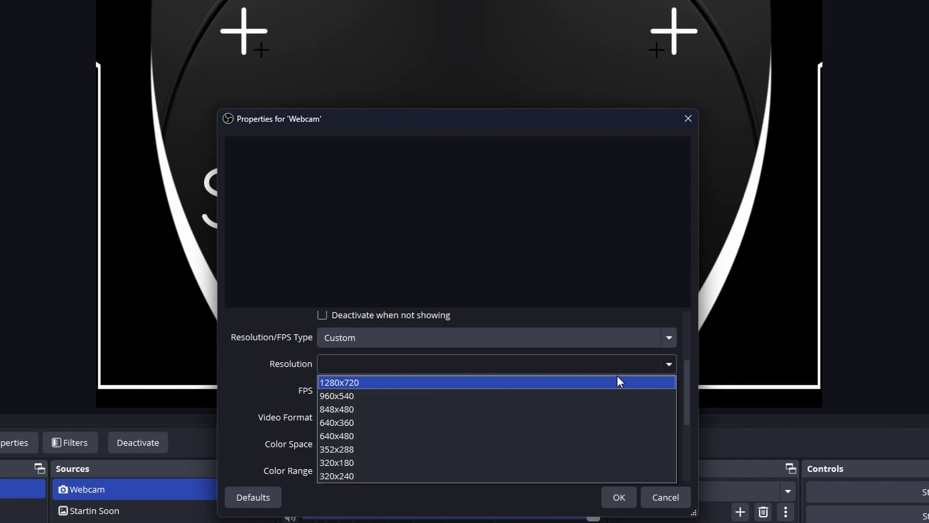
pyautogui.click(398, 384)
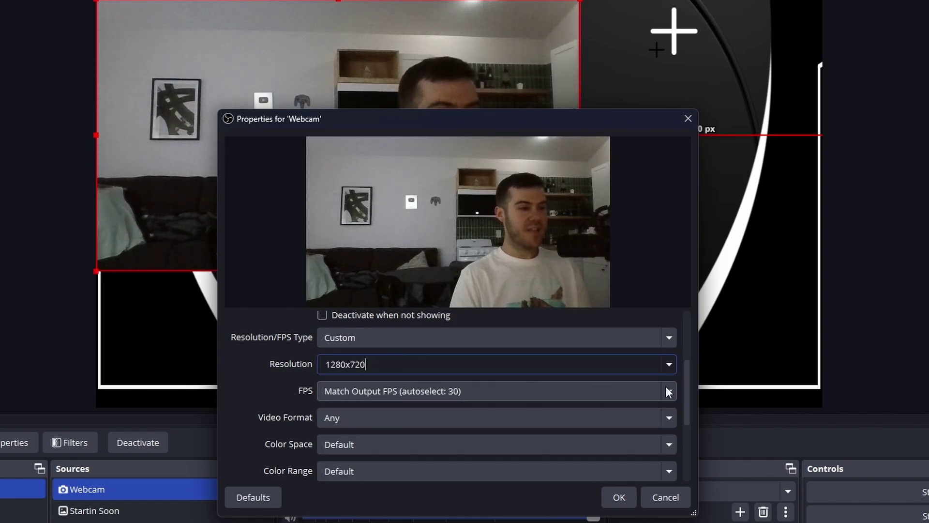
pyautogui.click(668, 392)
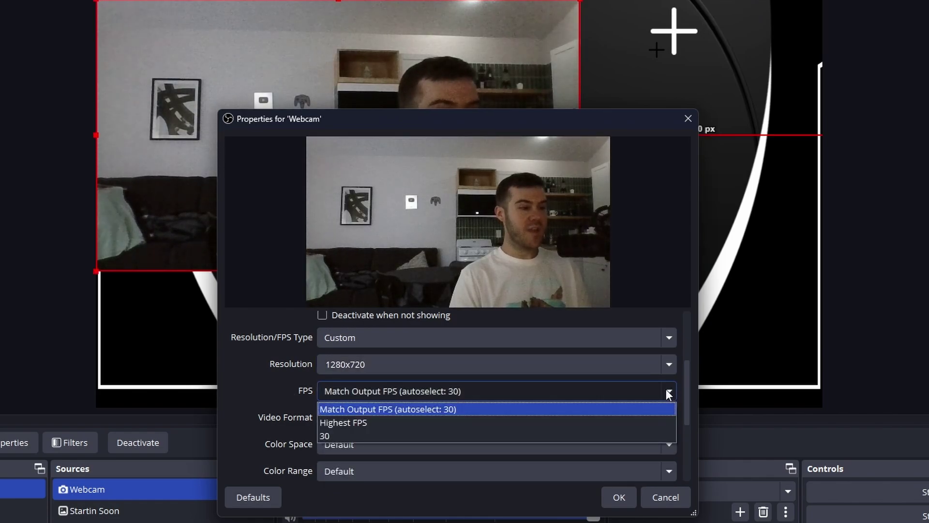
pyautogui.click(443, 421)
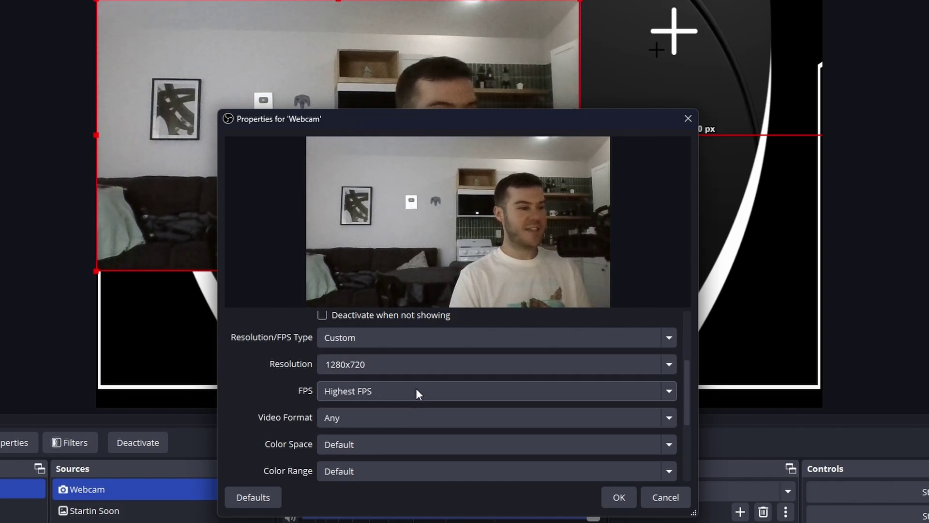
pyautogui.click(618, 496)
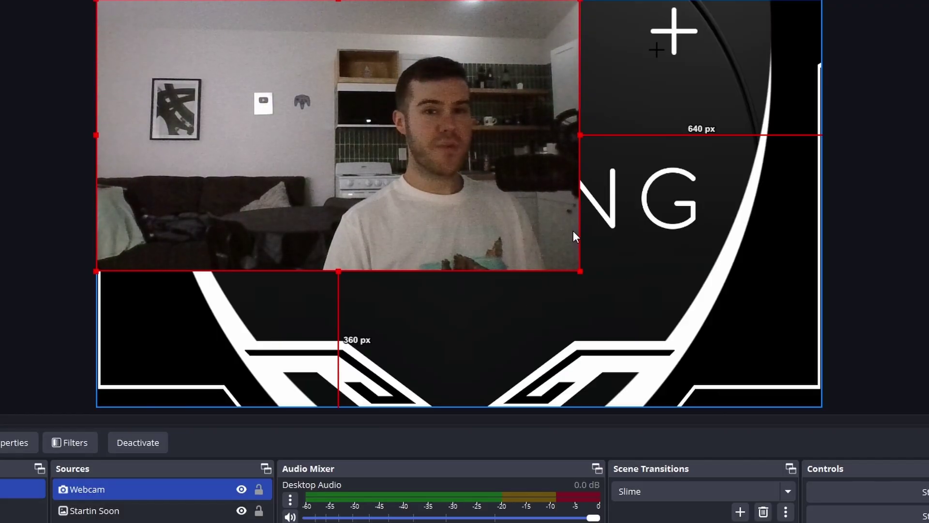
# Step: Stretch the webcam across the canvas, then reset its transform to original size
pyautogui.moveTo(387, 135)
pyautogui.mouseDown()
pyautogui.moveTo(396, 152)
pyautogui.moveTo(484, 193)
pyautogui.moveTo(472, 190)
pyautogui.moveTo(515, 187)
pyautogui.moveTo(391, 137)
pyautogui.mouseUp()
pyautogui.moveTo(578, 269); pyautogui.dragTo(822, 406)
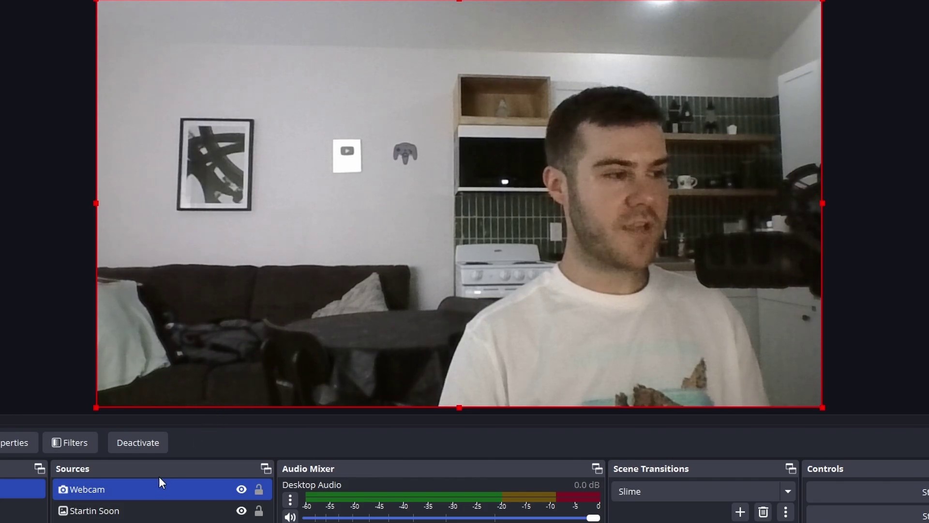
pyautogui.rightClick(448, 201)
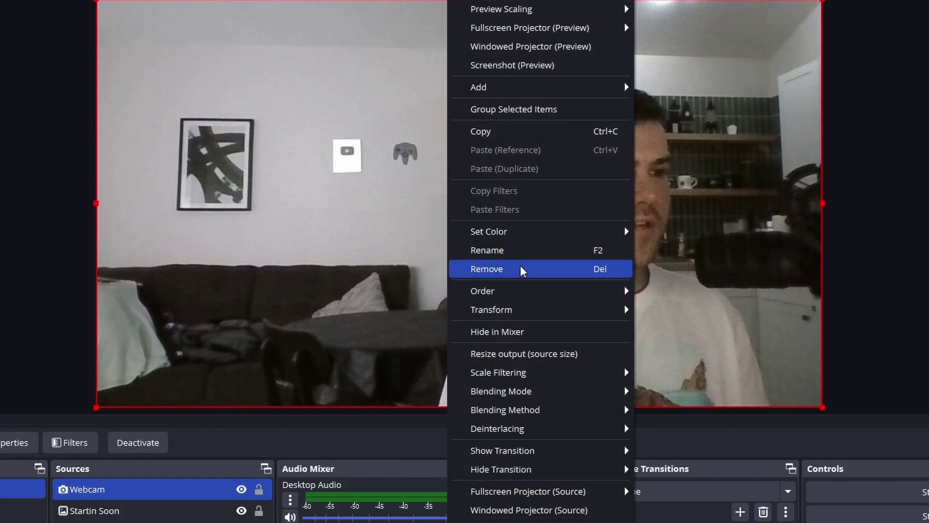
pyautogui.moveTo(586, 312)
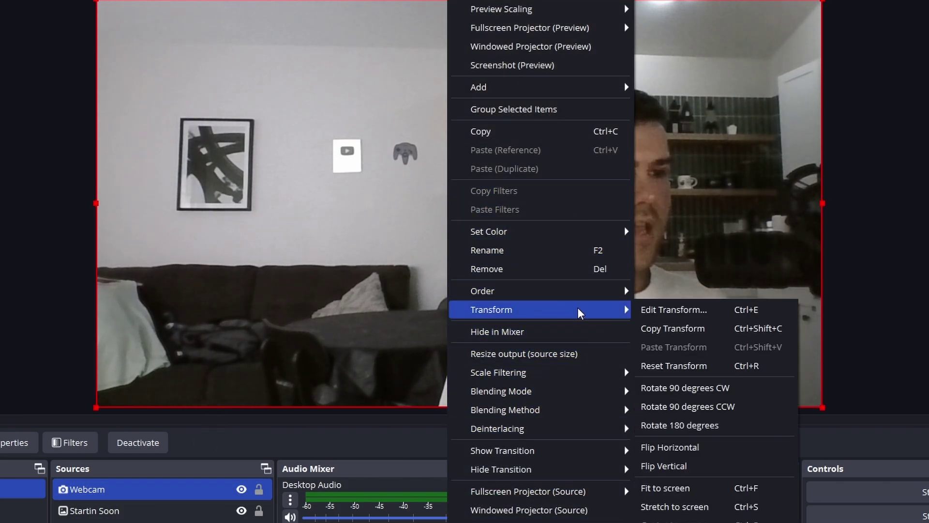
pyautogui.click(687, 365)
pyautogui.moveTo(375, 132); pyautogui.dragTo(519, 171)
# Step: Fit the webcam to screen, reset it again, and centre it 350 px from the left
pyautogui.rightClick(457, 170)
pyautogui.moveTo(518, 310)
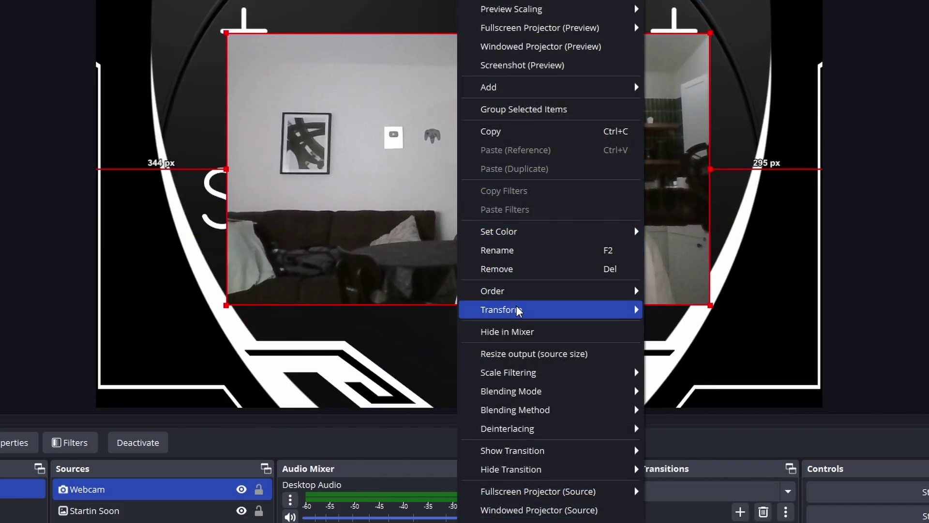
pyautogui.click(707, 488)
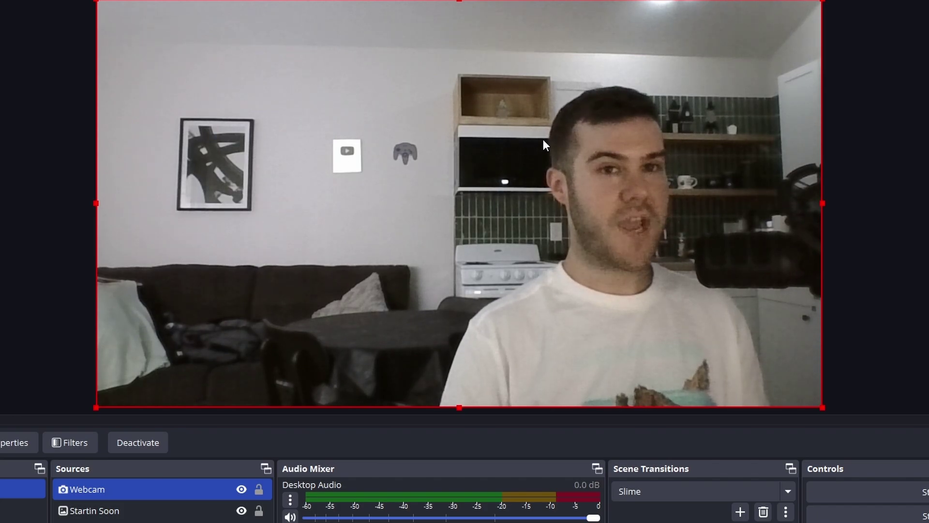
pyautogui.rightClick(454, 141)
pyautogui.moveTo(596, 312)
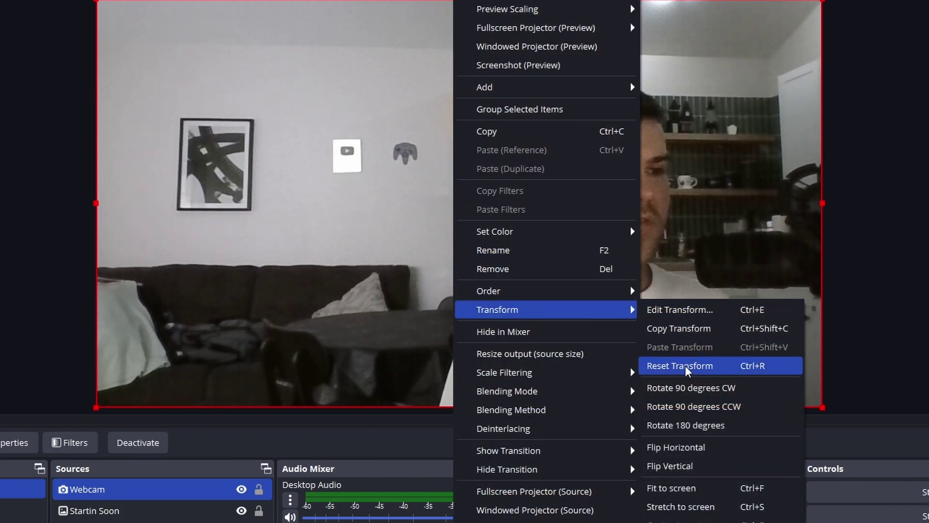
pyautogui.click(649, 365)
pyautogui.moveTo(420, 85); pyautogui.dragTo(552, 145)
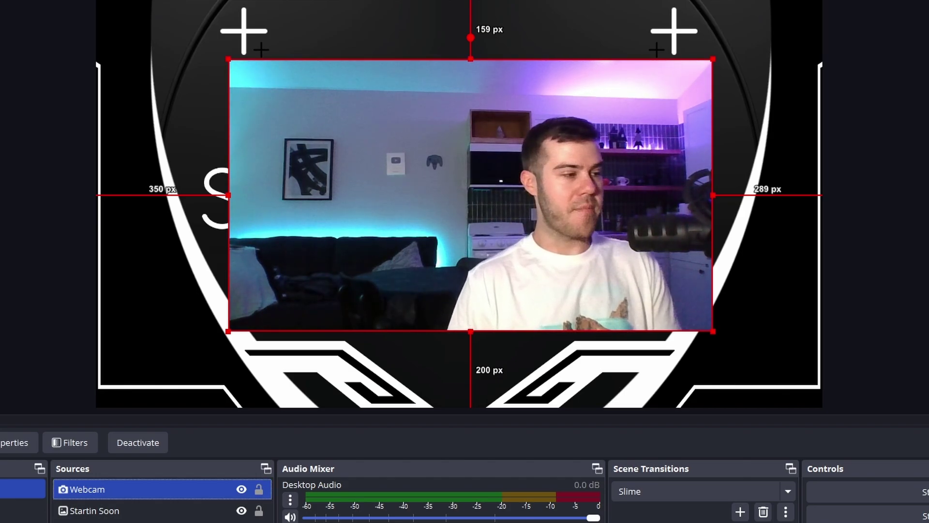
pyautogui.doubleClick(152, 493)
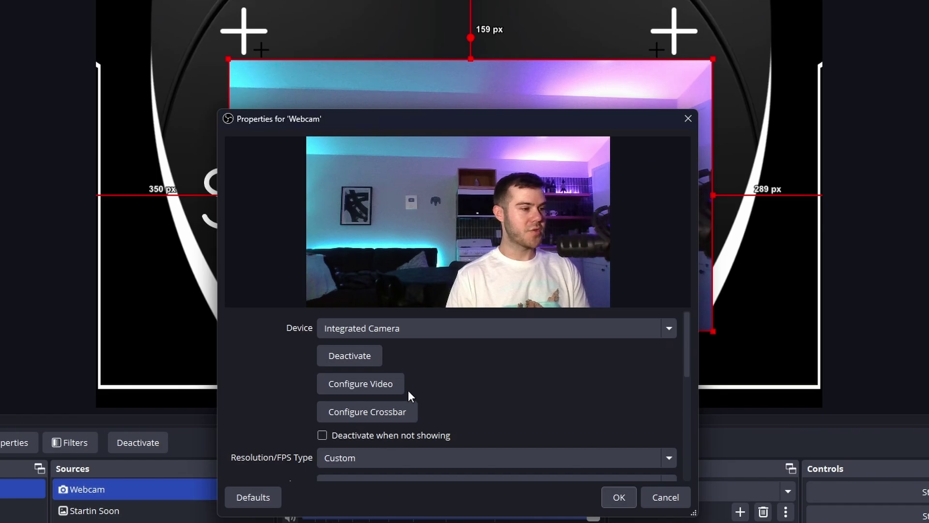
pyautogui.click(382, 388)
pyautogui.moveTo(111, 79); pyautogui.dragTo(514, 245)
pyautogui.click(425, 257)
pyautogui.click(378, 259)
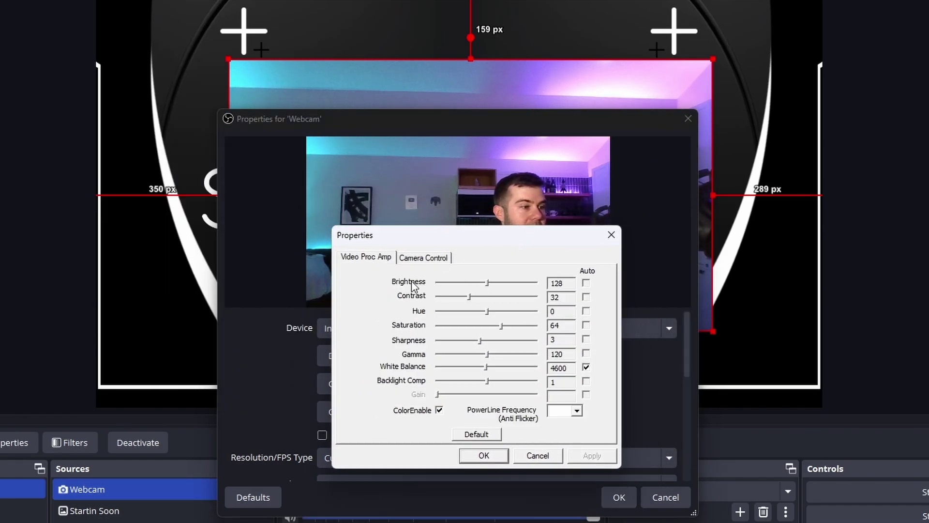
pyautogui.moveTo(521, 243); pyautogui.dragTo(527, 338)
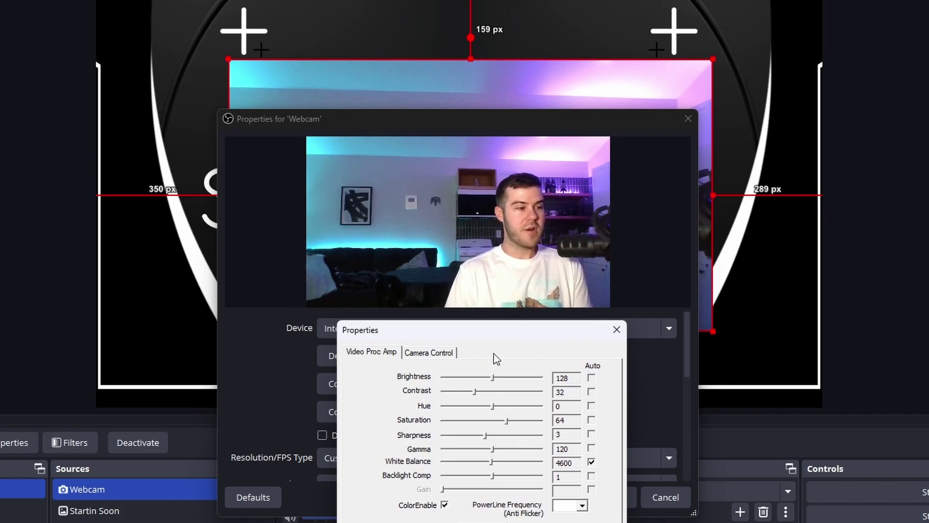
pyautogui.click(447, 353)
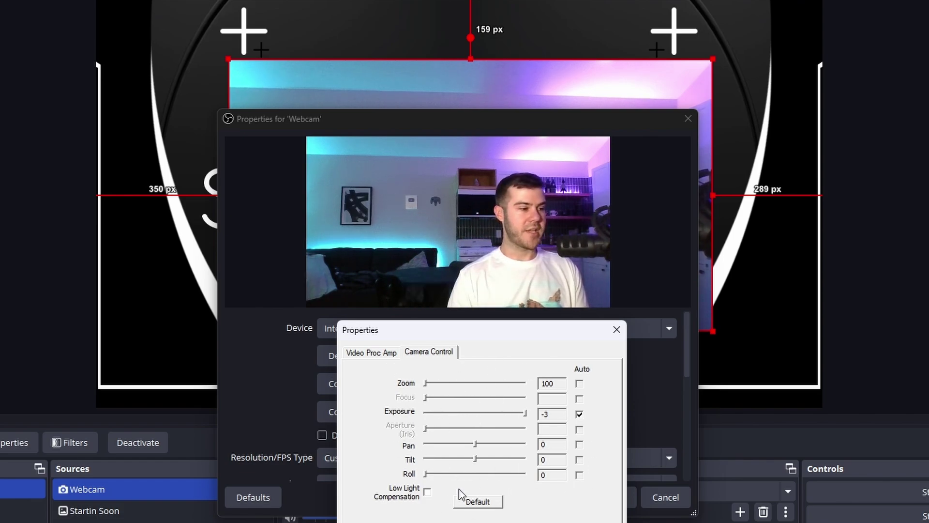
pyautogui.click(390, 353)
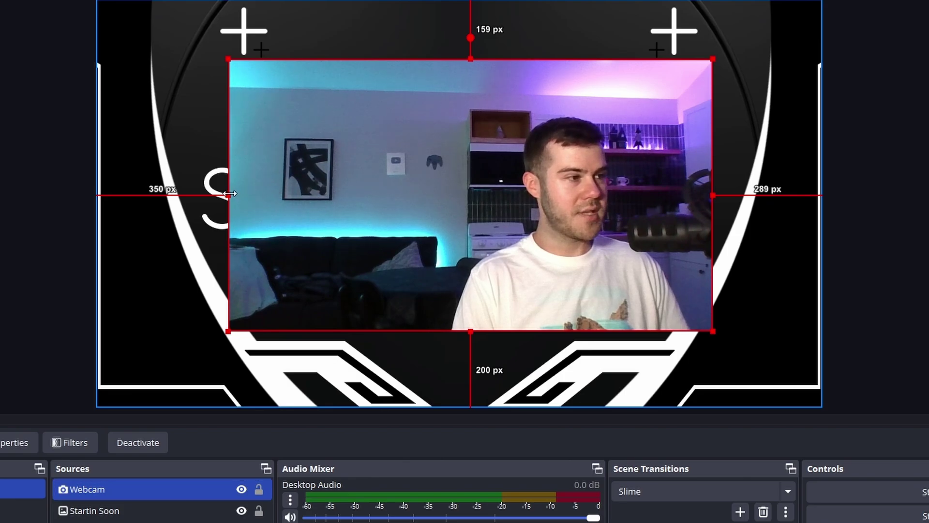
# Step: Crop the webcam's left and top edges to a tighter frame
pyautogui.moveTo(230, 193); pyautogui.dragTo(423, 193)
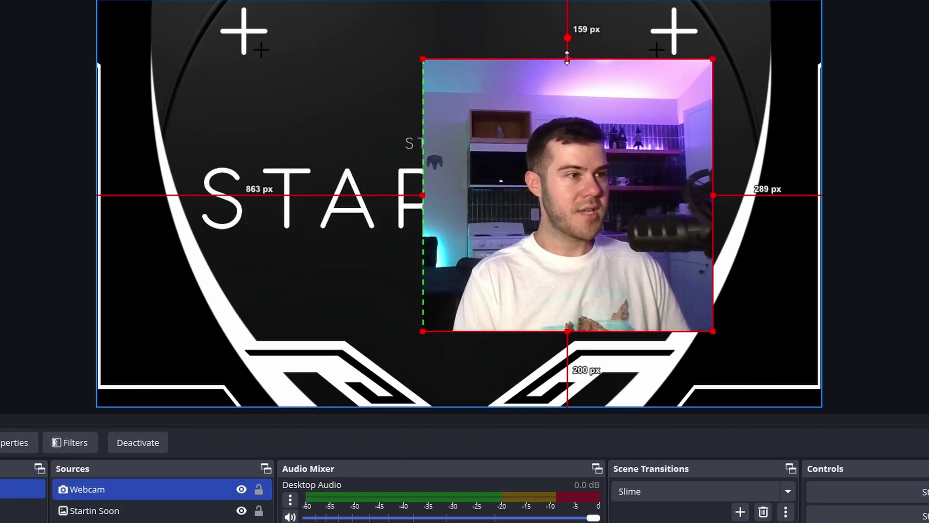
pyautogui.moveTo(567, 59); pyautogui.dragTo(567, 66)
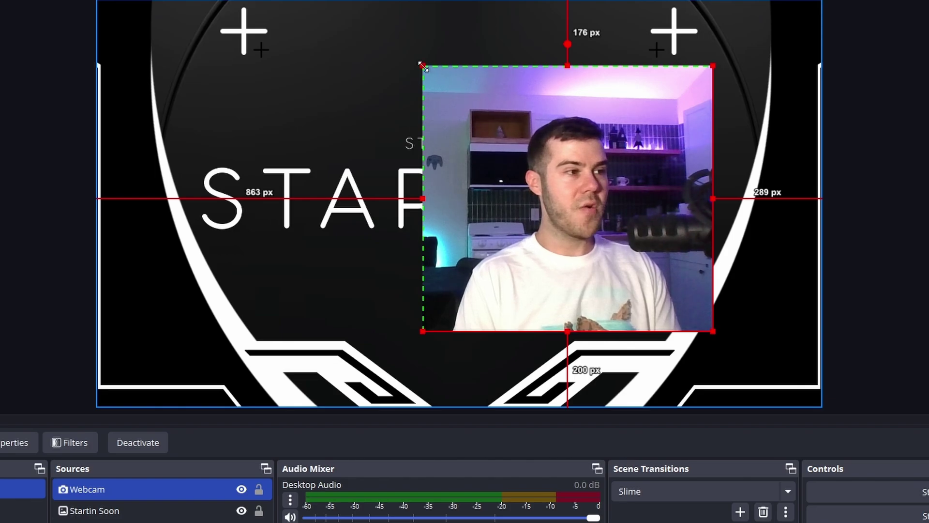
pyautogui.moveTo(423, 67); pyautogui.dragTo(602, 225)
# Step: Resize the cropped webcam and place it at the right edge beside STARTING, 311 px down
pyautogui.moveTo(654, 293); pyautogui.dragTo(762, 208)
pyautogui.click(841, 242)
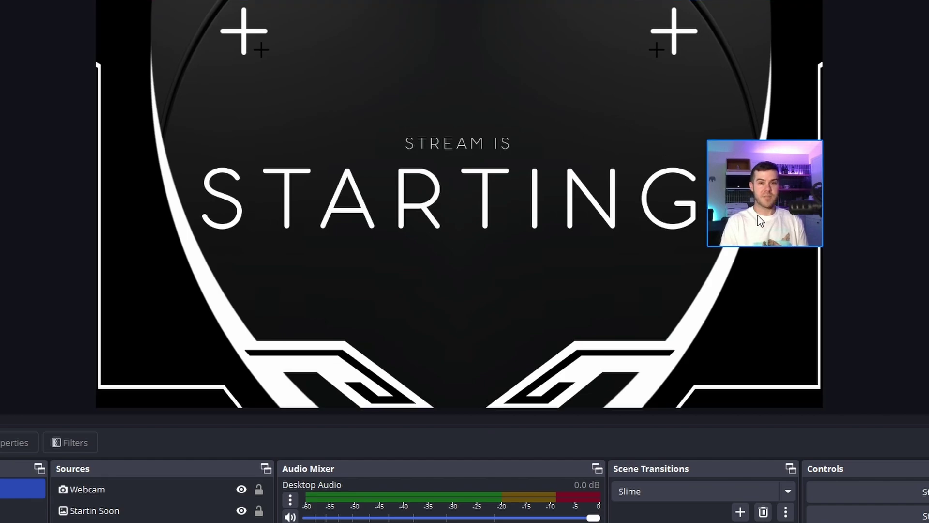
pyautogui.click(716, 165)
pyautogui.moveTo(705, 139); pyautogui.dragTo(571, 16)
pyautogui.moveTo(616, 59); pyautogui.dragTo(625, 140)
pyautogui.moveTo(578, 97); pyautogui.dragTo(473, 1)
pyautogui.moveTo(667, 112); pyautogui.dragTo(655, 146)
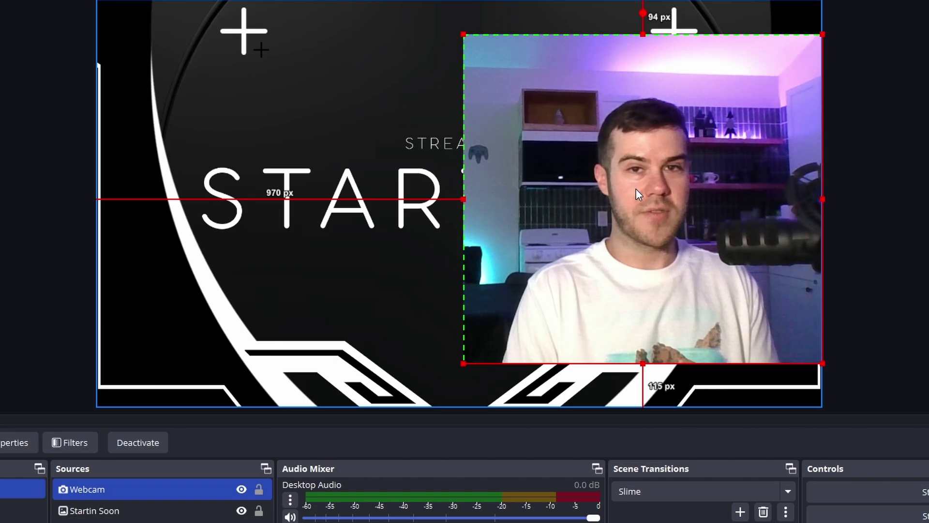
pyautogui.moveTo(463, 32); pyautogui.dragTo(742, 239)
pyautogui.moveTo(759, 291); pyautogui.dragTo(759, 167)
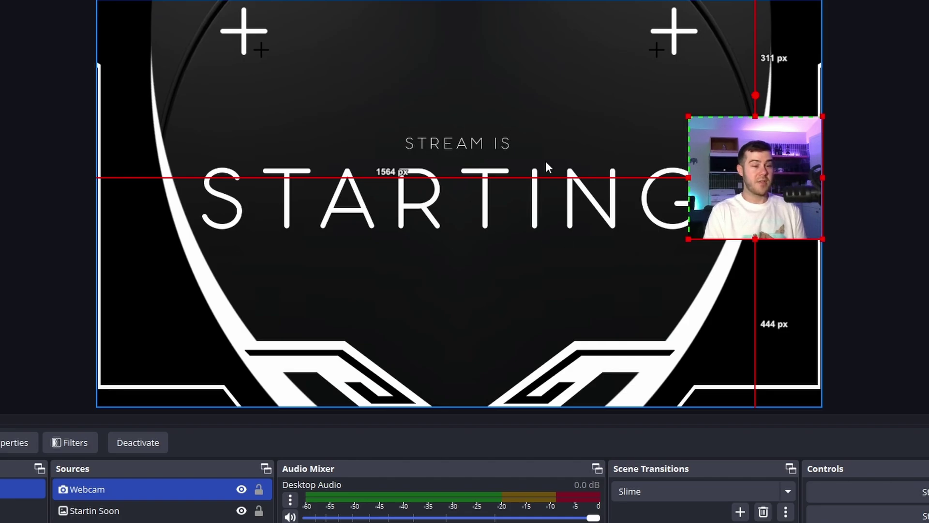
# Step: Reset the webcam's crop and size, then use Fit to screen so it fills the canvas
pyautogui.rightClick(738, 179)
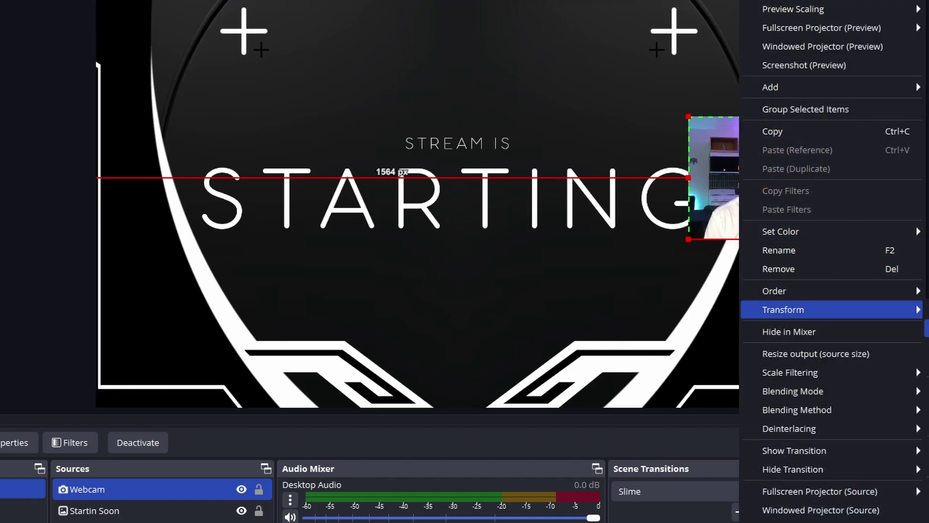
pyautogui.click(927, 365)
pyautogui.moveTo(483, 160); pyautogui.dragTo(600, 216)
pyautogui.moveTo(578, 171); pyautogui.dragTo(519, 163)
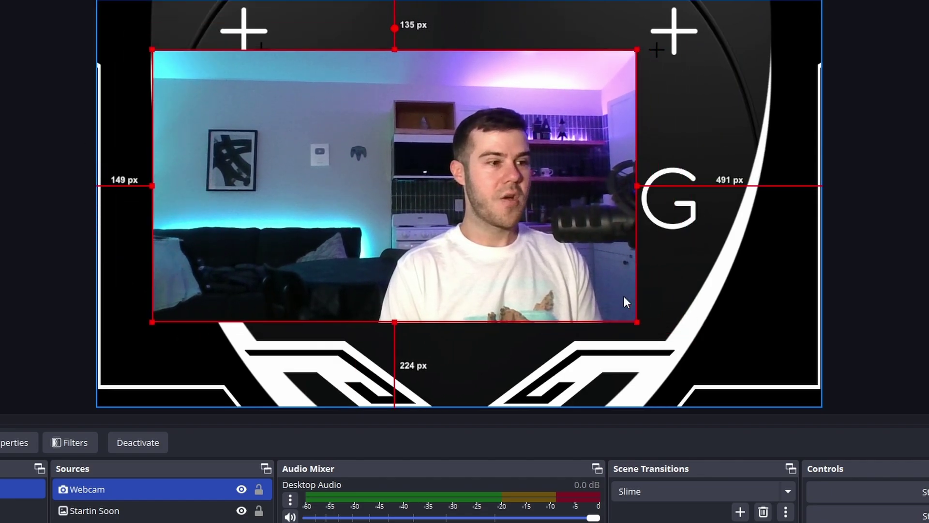
pyautogui.rightClick(499, 285)
pyautogui.moveTo(551, 311)
pyautogui.click(726, 491)
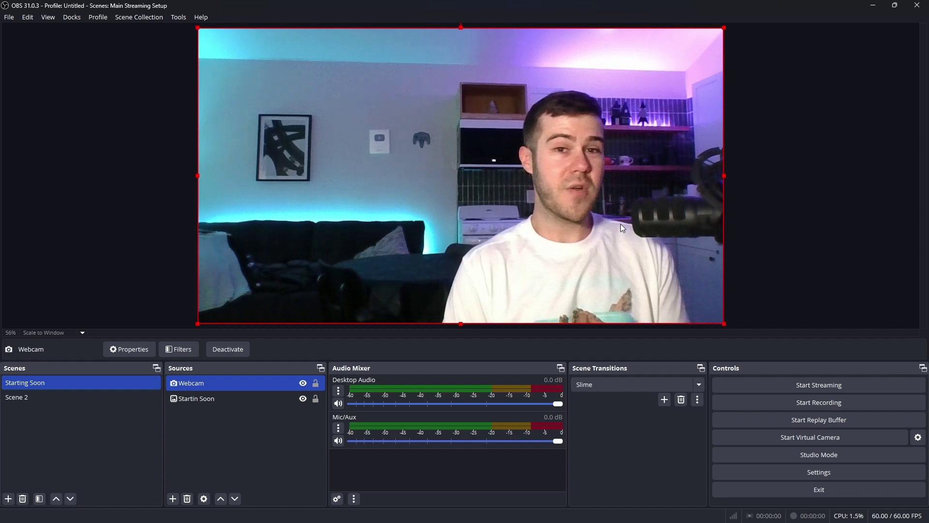
# Step: Add a Sharpen effect filter to the Webcam source
pyautogui.doubleClick(222, 384)
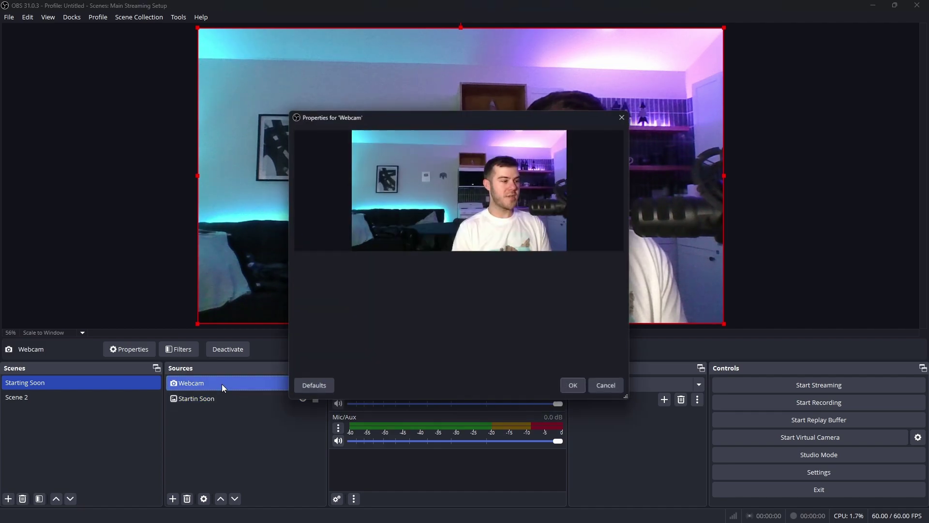
pyautogui.click(610, 389)
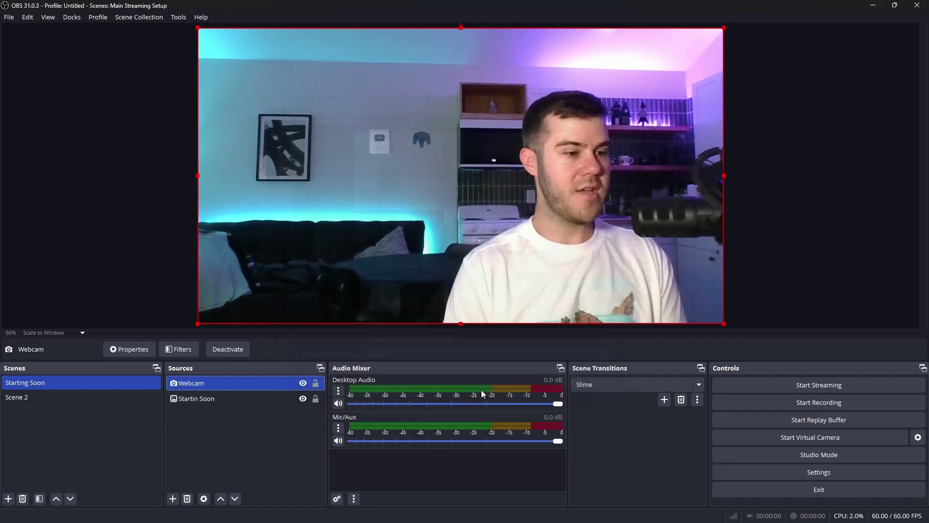
pyautogui.rightClick(245, 382)
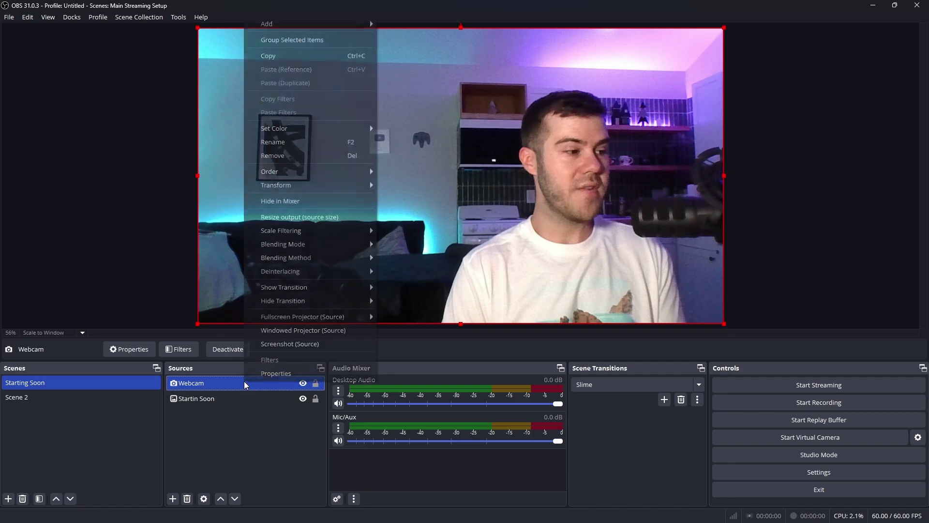
pyautogui.click(287, 361)
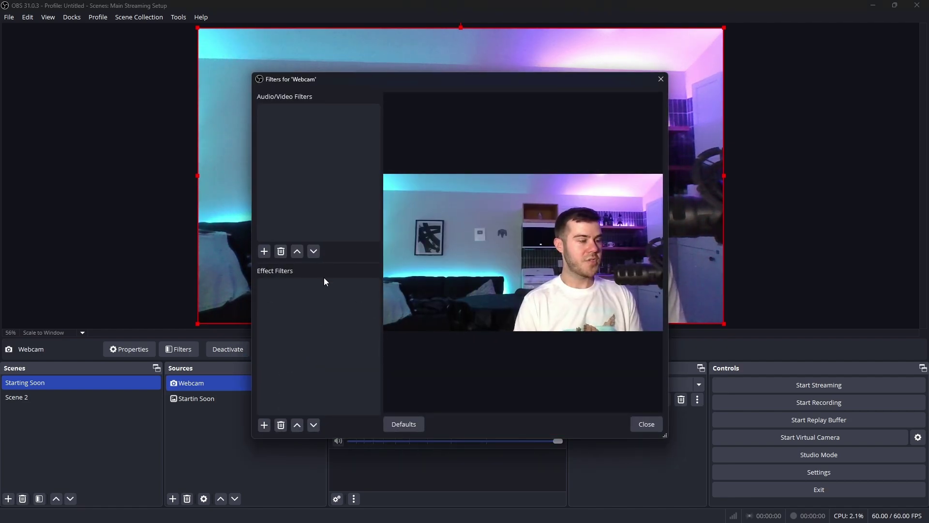
pyautogui.click(264, 425)
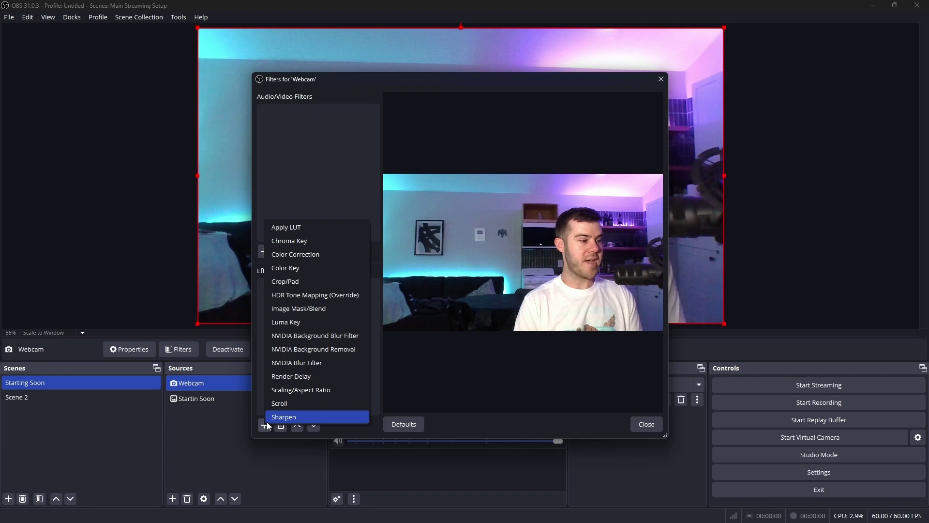
pyautogui.click(306, 414)
pyautogui.click(437, 274)
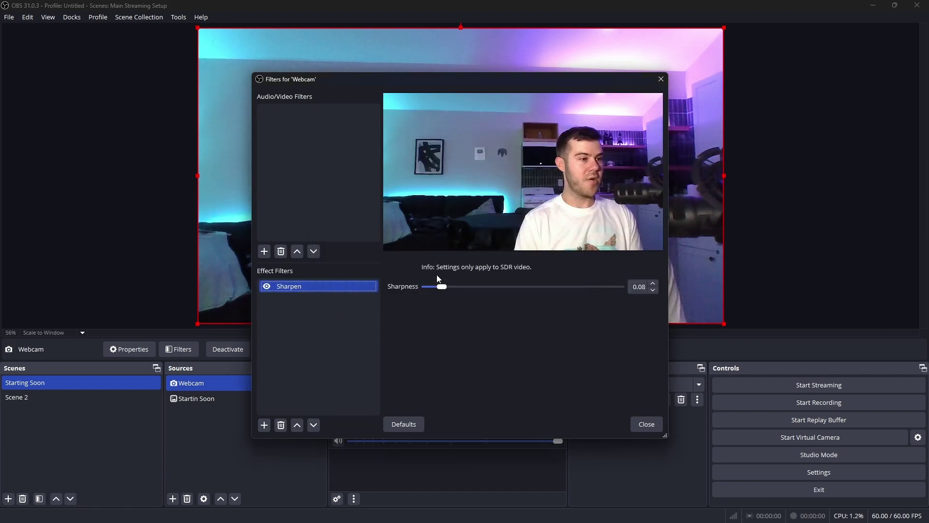
# Step: Set Sharpen's sharpness to 0.10 and toggle it off, on, and off to compare
pyautogui.moveTo(532, 80); pyautogui.dragTo(509, 289)
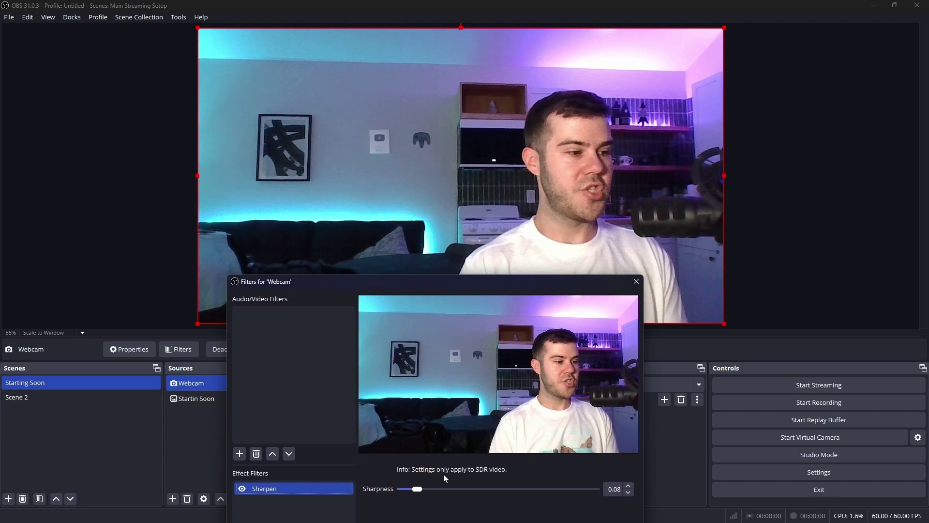
pyautogui.moveTo(417, 489); pyautogui.dragTo(605, 492)
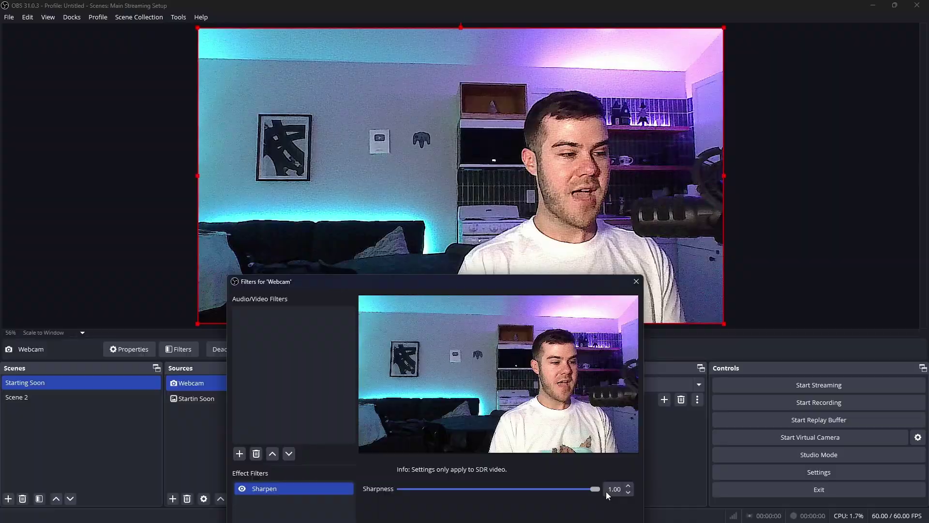
pyautogui.moveTo(682, 522); pyautogui.dragTo(390, 522)
pyautogui.moveTo(416, 486)
pyautogui.mouseDown()
pyautogui.moveTo(392, 486)
pyautogui.moveTo(423, 492)
pyautogui.mouseUp()
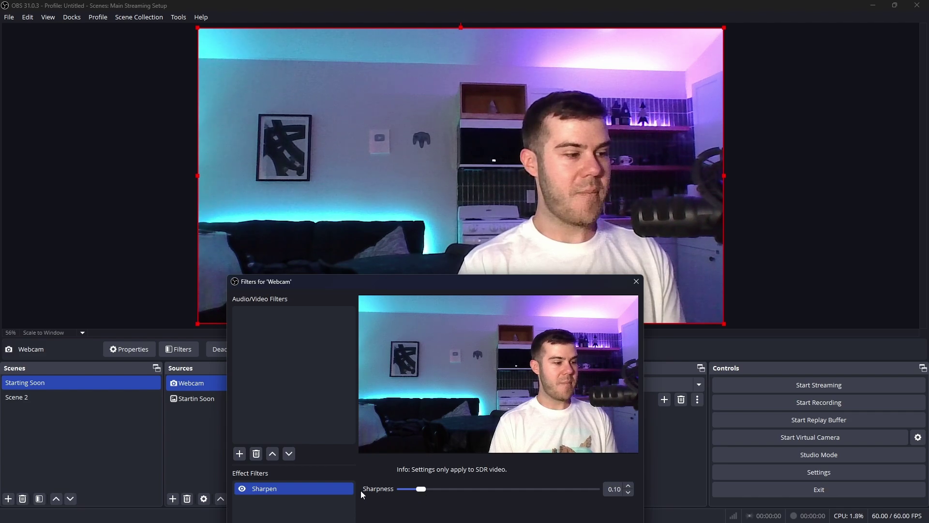
pyautogui.click(243, 489)
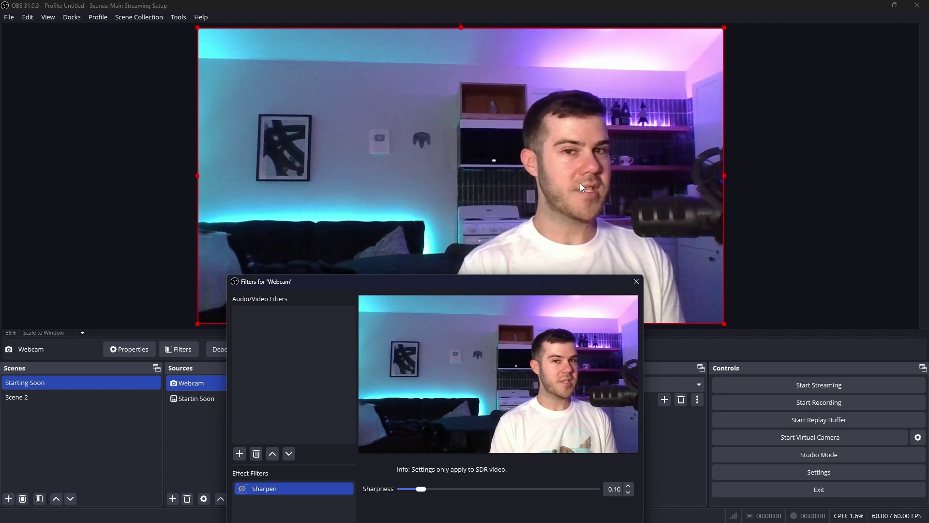
pyautogui.click(243, 489)
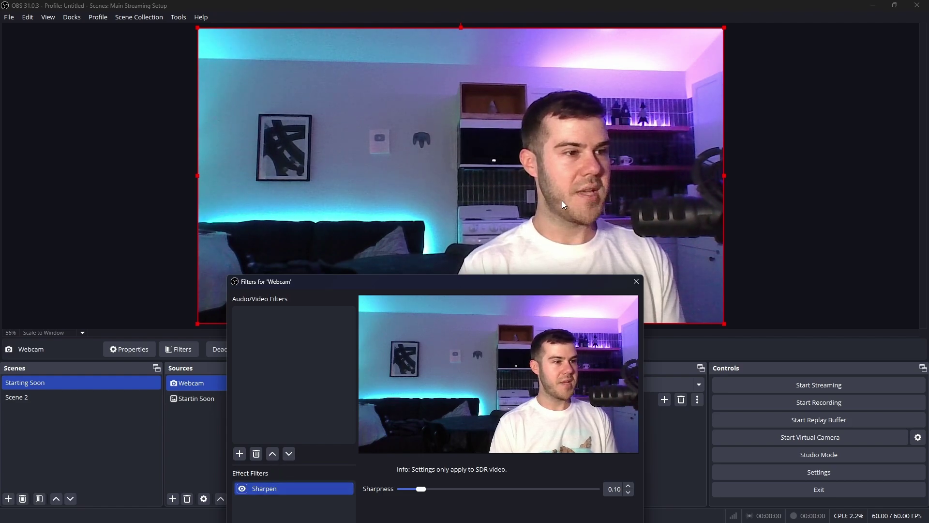
pyautogui.click(242, 489)
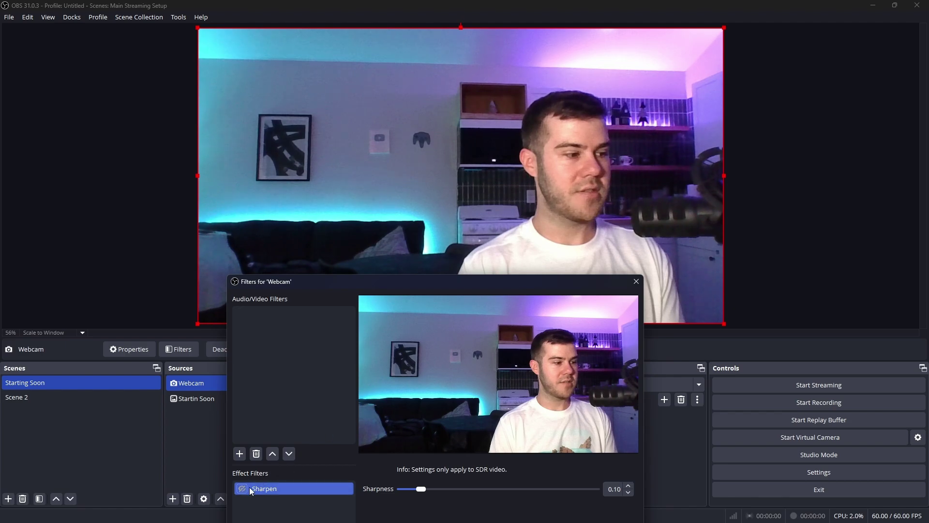
# Step: Re-enable Sharpen, try shrinking the webcam, then undo so it fills the canvas
pyautogui.click(246, 489)
pyautogui.moveTo(431, 279); pyautogui.dragTo(462, 99)
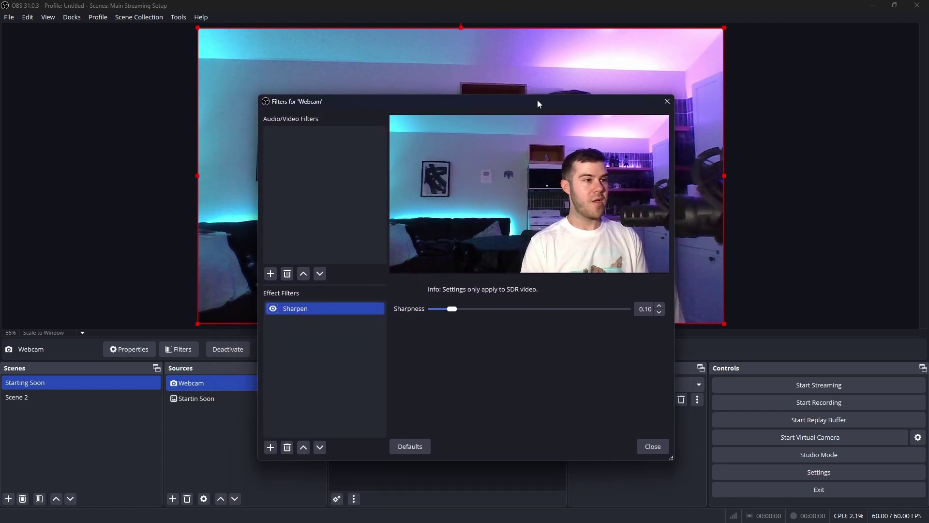
pyautogui.moveTo(538, 104); pyautogui.dragTo(542, 303)
pyautogui.moveTo(198, 28); pyautogui.dragTo(565, 253)
pyautogui.moveTo(608, 281); pyautogui.dragTo(584, 278)
pyautogui.hotkey('ctrl', 'f')
# Step: Reposition the Filters window and bring up the list of addable effect filters
pyautogui.moveTo(492, 302); pyautogui.dragTo(515, 130)
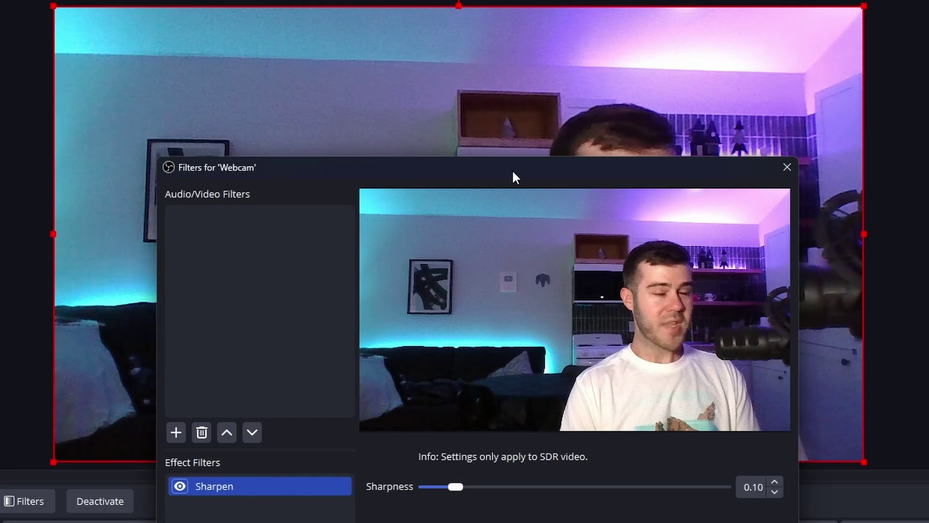
pyautogui.moveTo(514, 177); pyautogui.dragTo(499, 221)
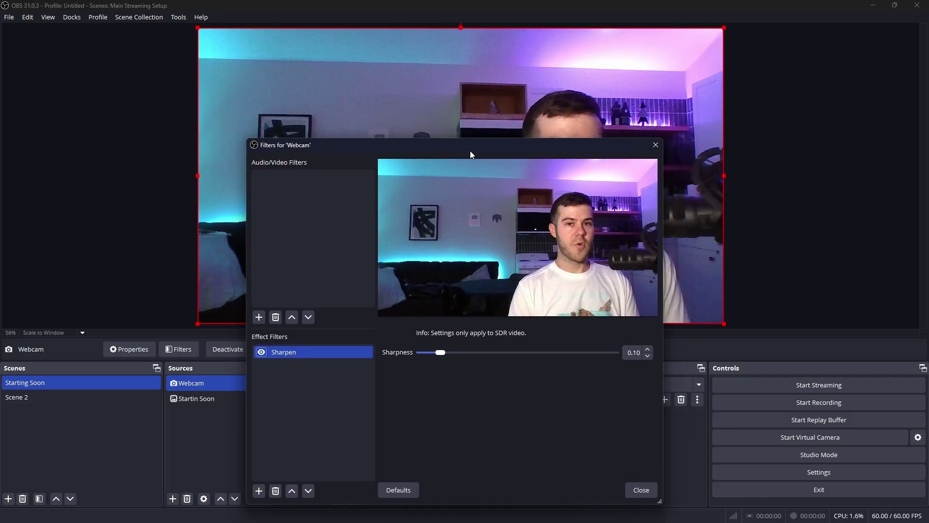
pyautogui.moveTo(474, 153)
pyautogui.mouseDown()
pyautogui.moveTo(481, 143)
pyautogui.moveTo(479, 169)
pyautogui.mouseUp()
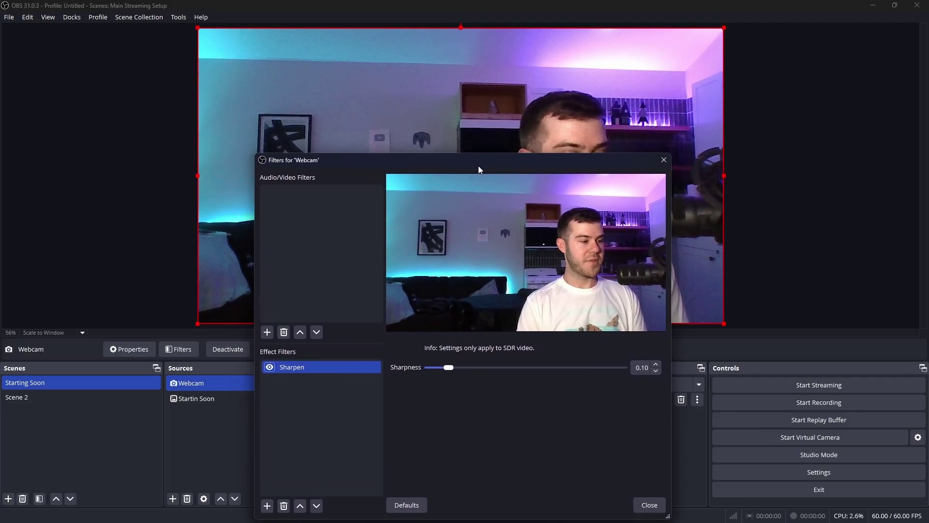
pyautogui.click(268, 508)
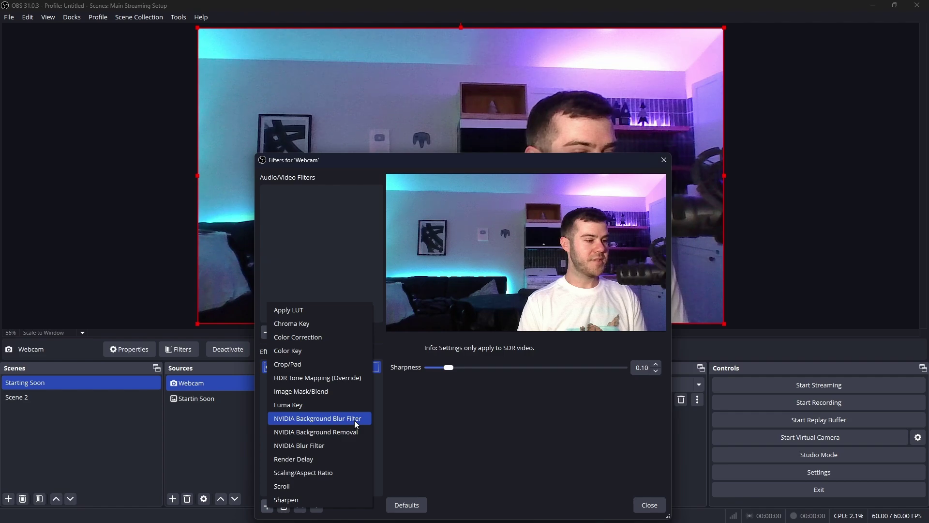
# Step: Add an NVIDIA Background Blur Filter with blur intensity 0.05
pyautogui.click(322, 419)
pyautogui.click(439, 354)
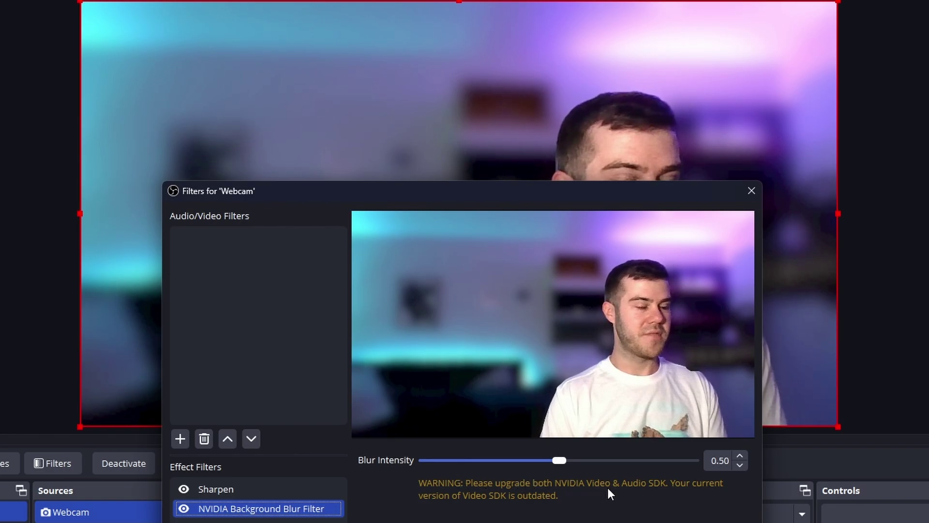
pyautogui.moveTo(553, 460); pyautogui.dragTo(433, 467)
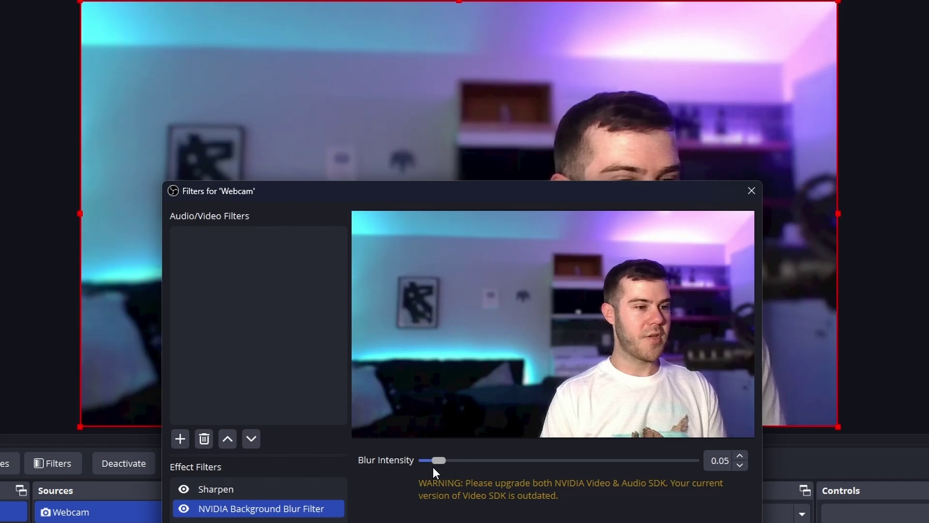
pyautogui.click(740, 465)
pyautogui.click(740, 456)
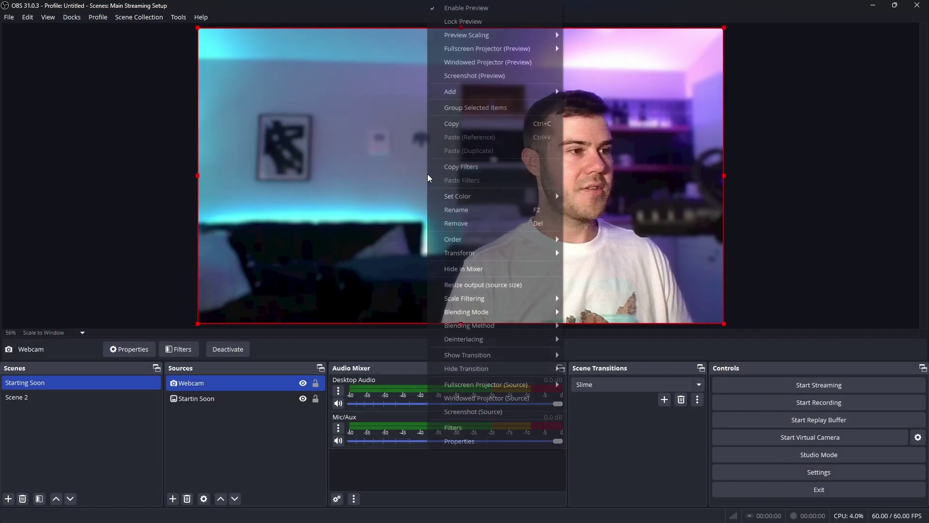
# Step: Reset the webcam to original size near the canvas centre and reopen its Filters
pyautogui.moveTo(542, 253)
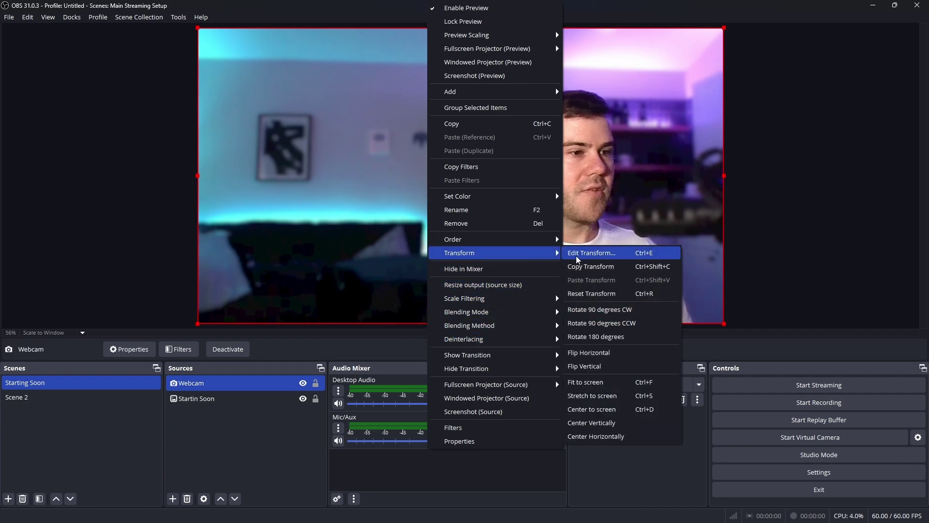
pyautogui.click(592, 294)
pyautogui.moveTo(426, 113); pyautogui.dragTo(523, 160)
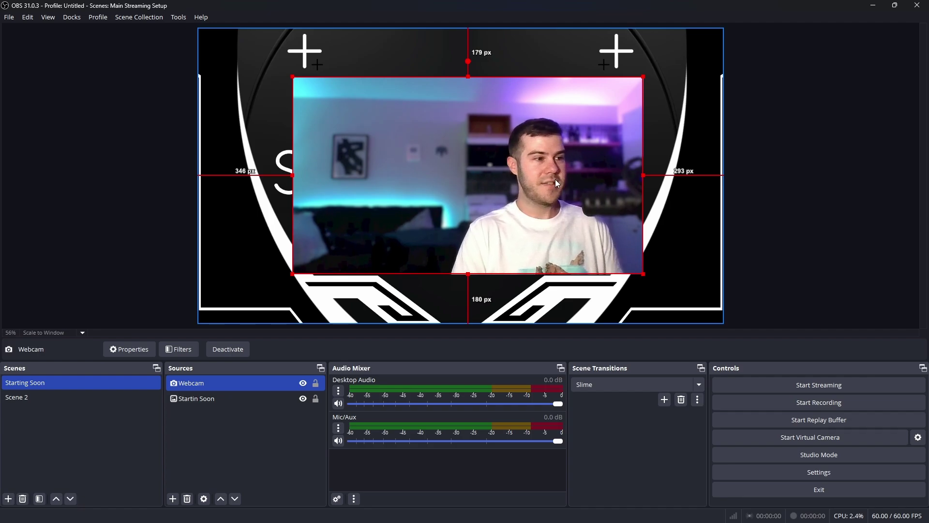
pyautogui.rightClick(238, 382)
pyautogui.click(368, 324)
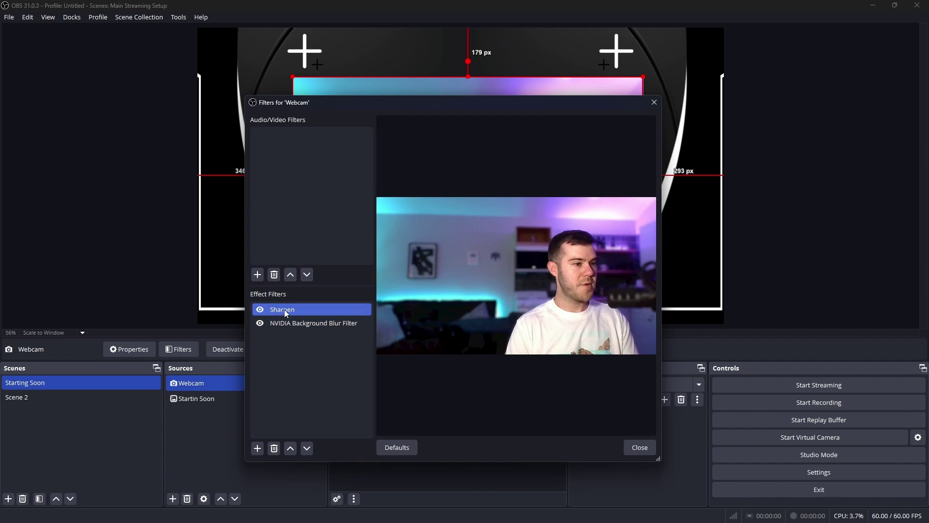
# Step: Move Sharpen below the background blur, then crop the webcam's left side and shrink it
pyautogui.moveTo(300, 314); pyautogui.dragTo(302, 323)
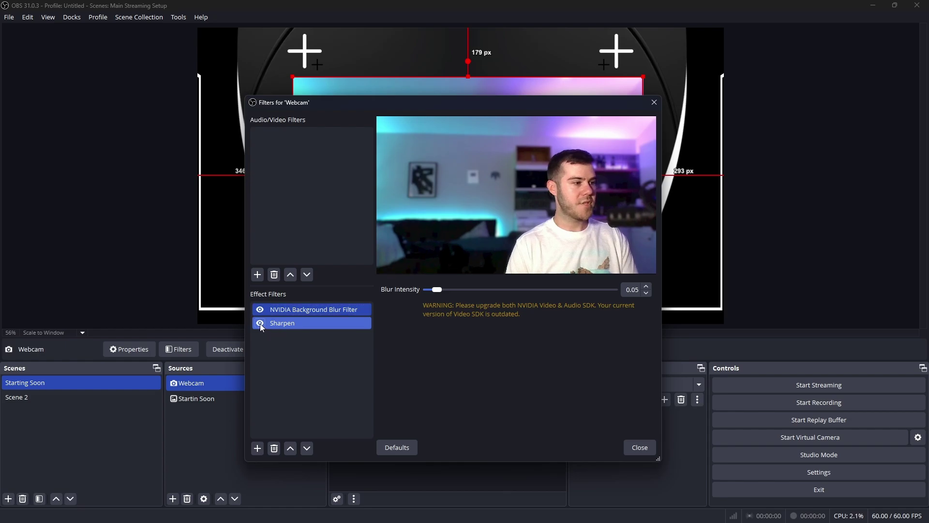
pyautogui.click(639, 448)
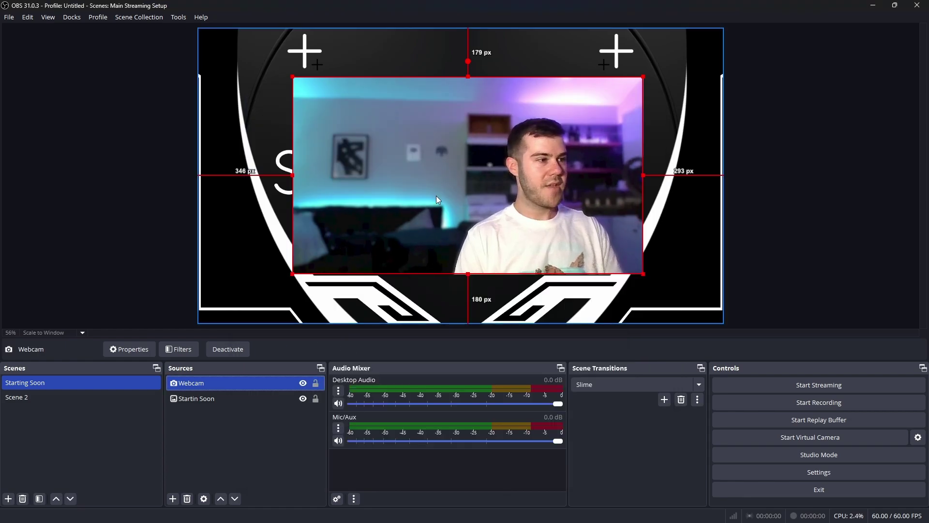
pyautogui.moveTo(293, 175); pyautogui.dragTo(419, 175)
pyautogui.moveTo(419, 76); pyautogui.dragTo(283, 95)
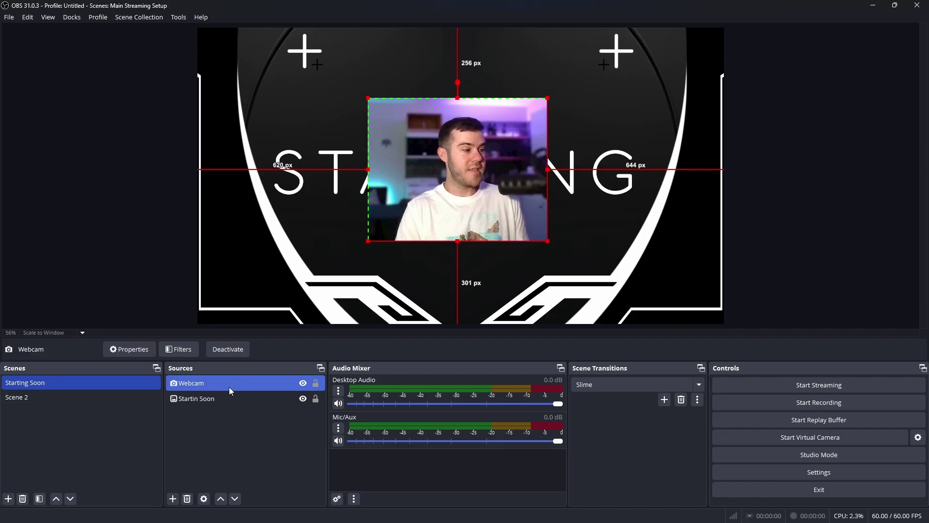
pyautogui.rightClick(231, 391)
pyautogui.click(248, 382)
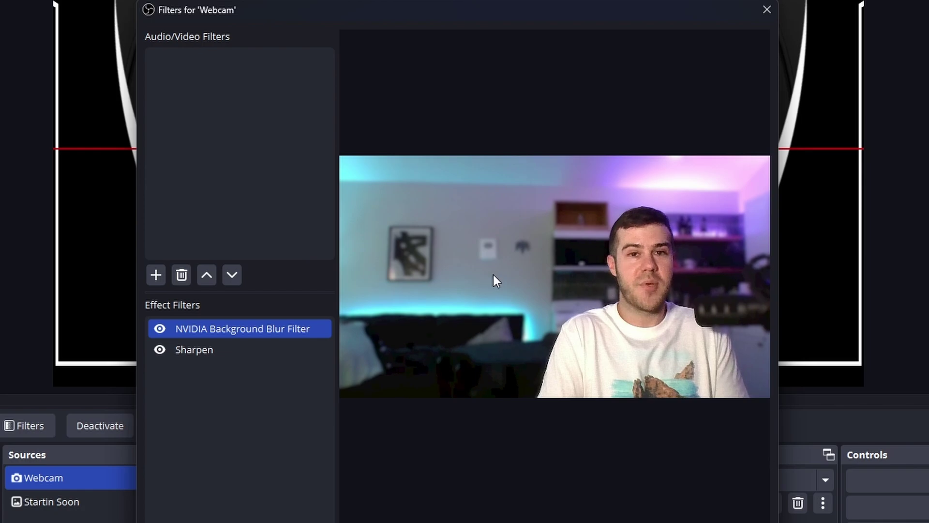
pyautogui.click(161, 328)
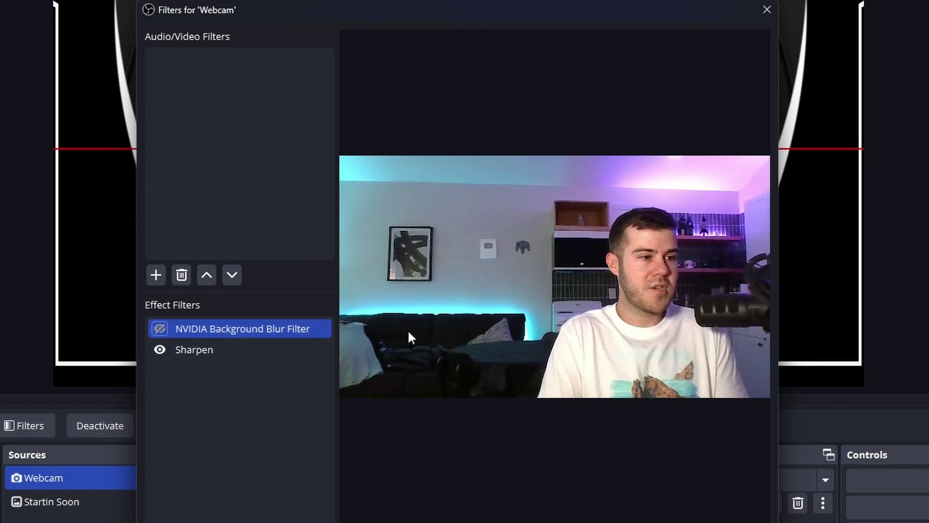
pyautogui.click(162, 328)
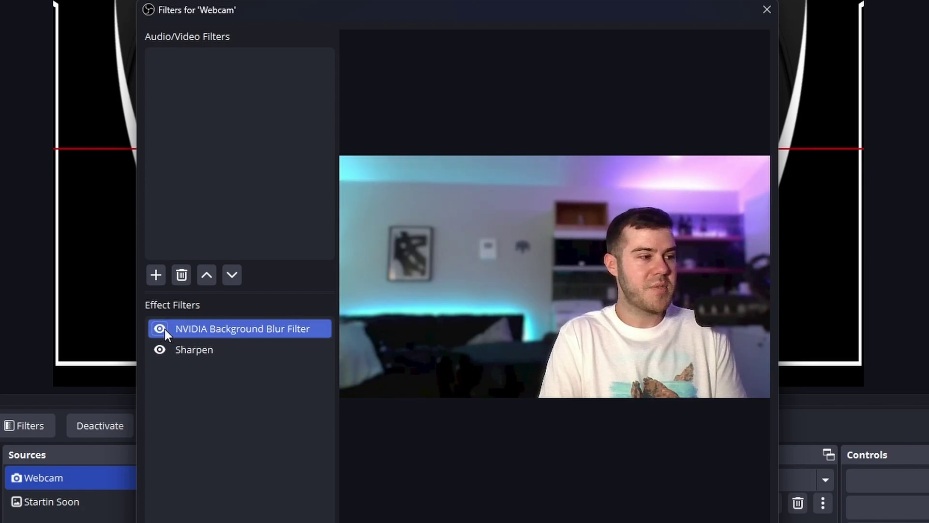
pyautogui.click(162, 329)
pyautogui.click(161, 330)
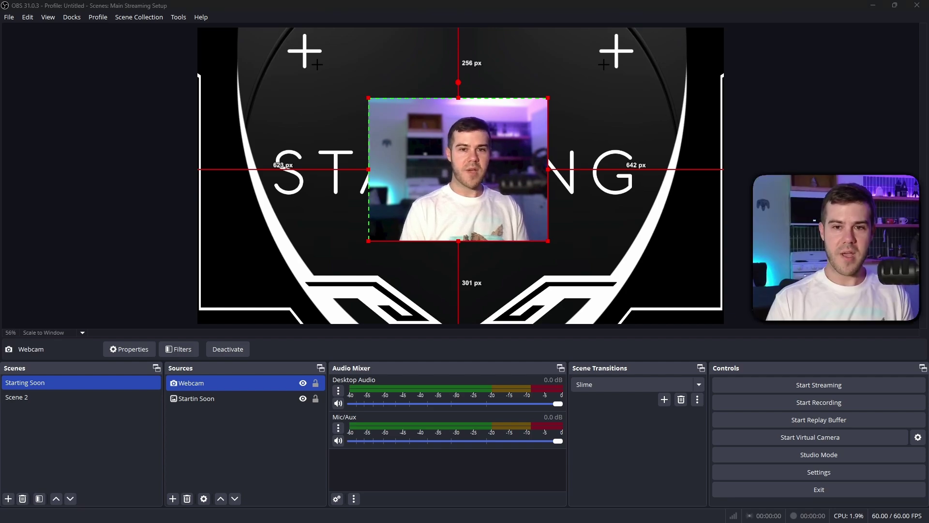
# Step: Drag the webcam to the canvas's lower-right corner, 48 px from the bottom beside STARTING
pyautogui.moveTo(479, 173); pyautogui.dragTo(656, 242)
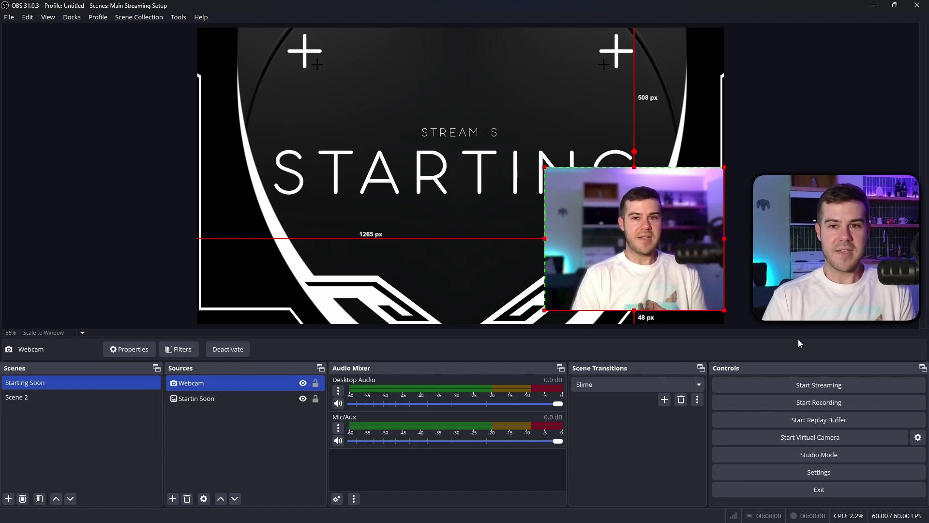